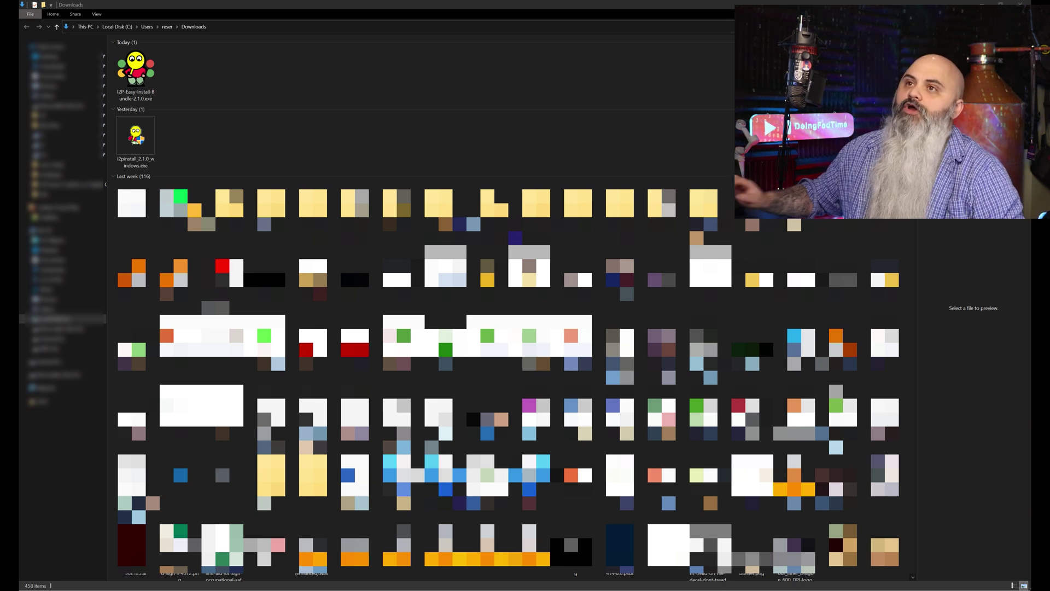
# Check the classic i2pinstall_2.1.0_windows.exe installer's properties, noting its 22.5 MB size
pyautogui.click(141, 137)
pyautogui.rightClick(141, 134)
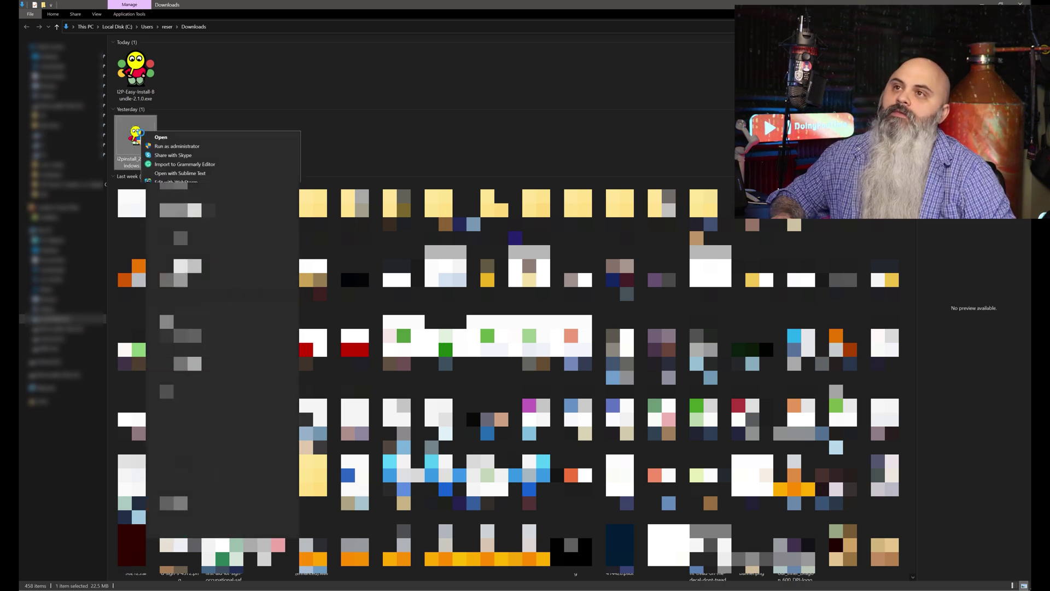
pyautogui.click(180, 531)
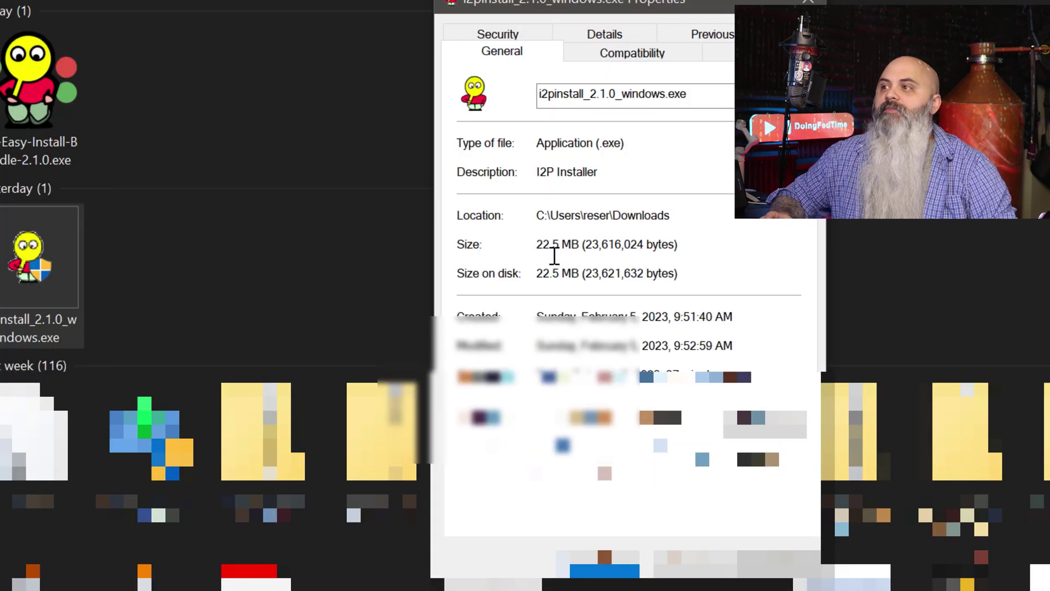
pyautogui.moveTo(581, 246); pyautogui.dragTo(509, 240)
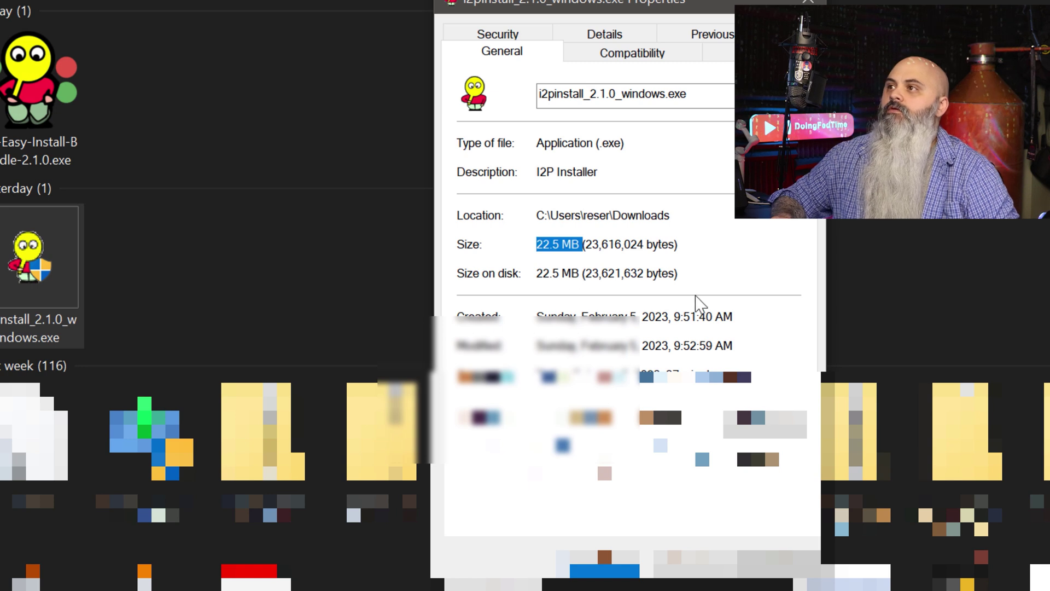
pyautogui.click(688, 563)
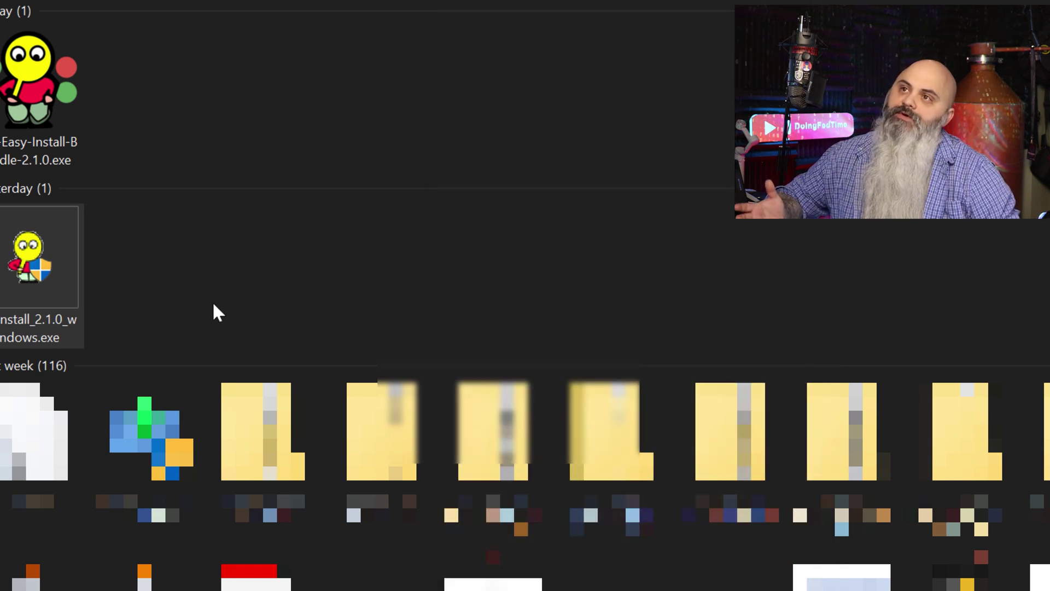
# Check the Easy-Install Bundle installer's properties, noting its 150 MB file size
pyautogui.doubleClick(63, 88)
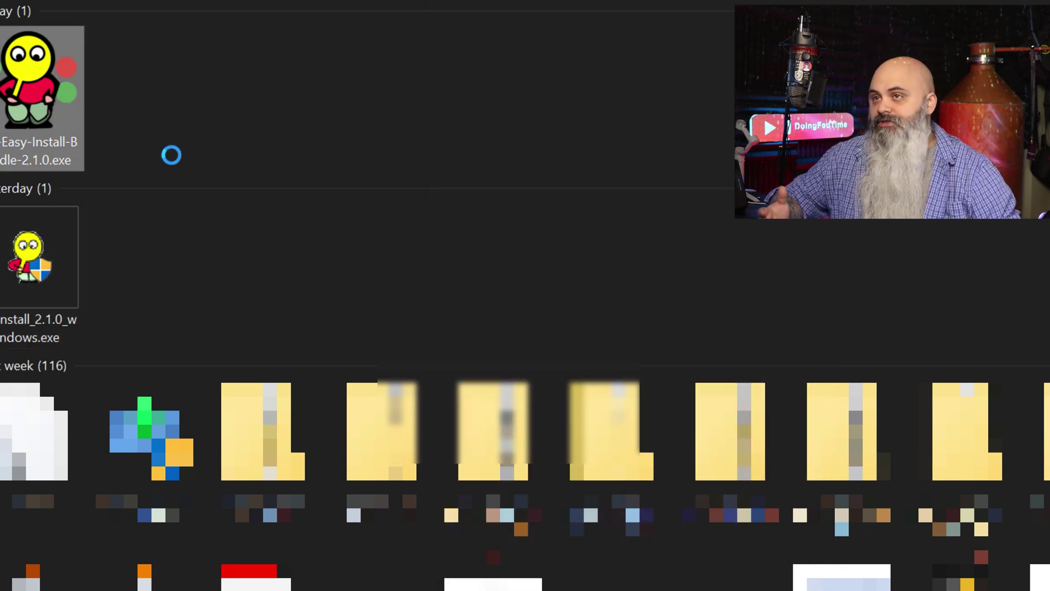
pyautogui.hotkey('shift', 'F10')
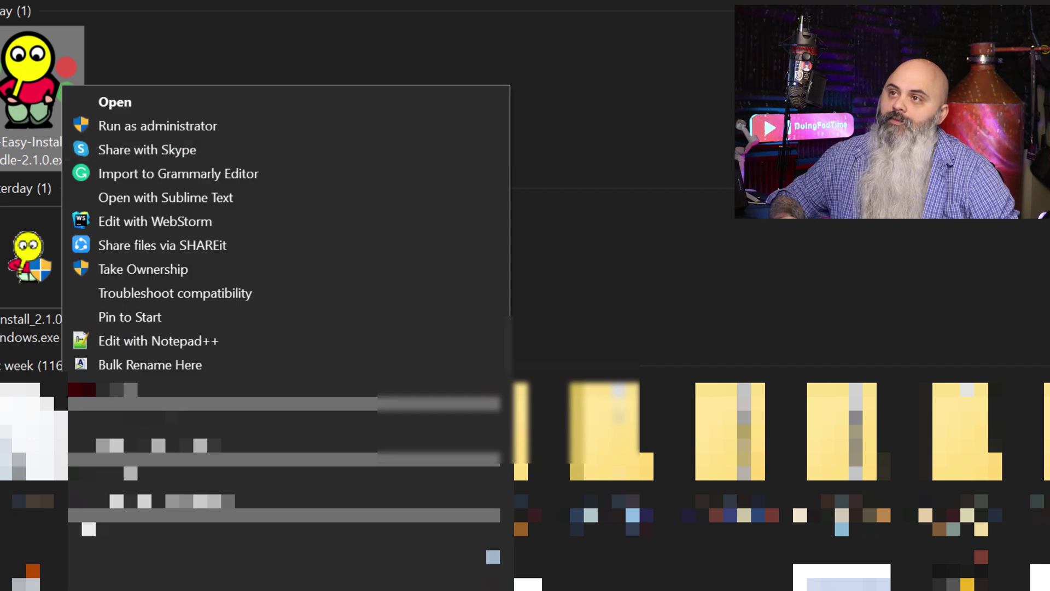
pyautogui.press('r')
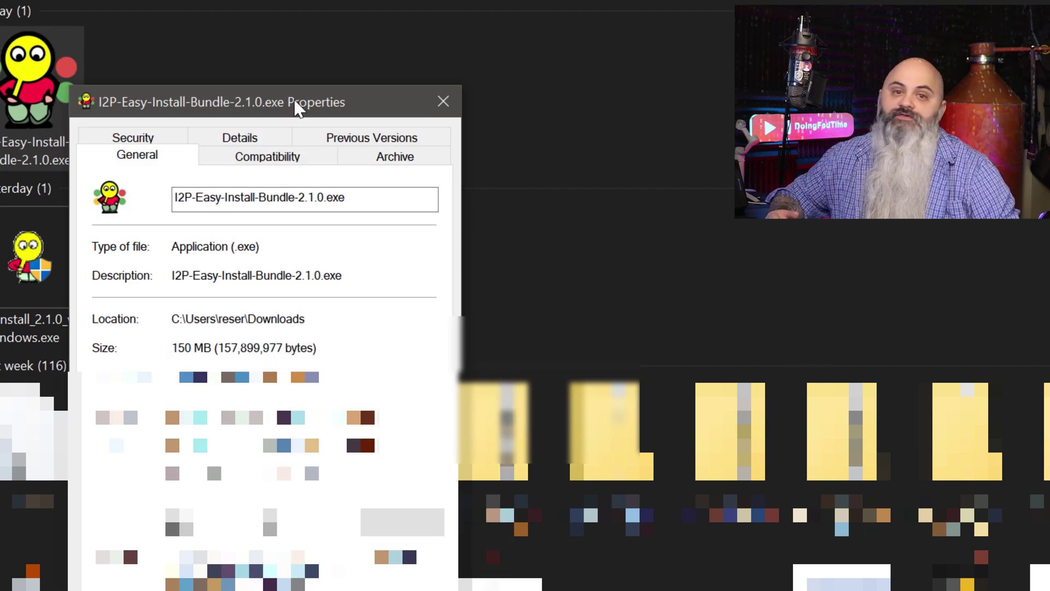
pyautogui.moveTo(298, 107); pyautogui.dragTo(520, 17)
pyautogui.moveTo(438, 258); pyautogui.dragTo(395, 258)
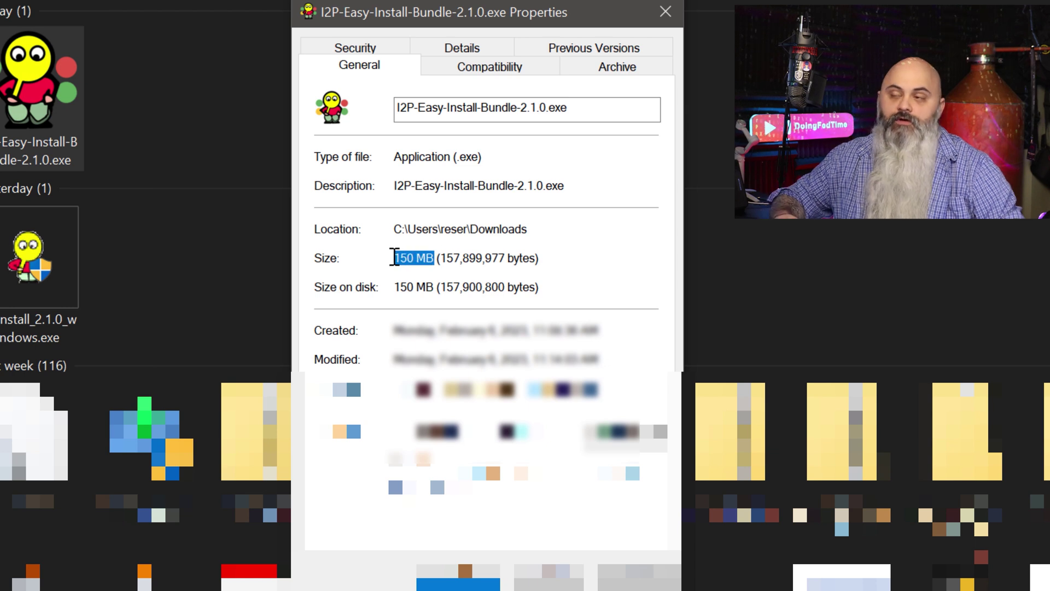
pyautogui.click(502, 289)
pyautogui.press('Escape')
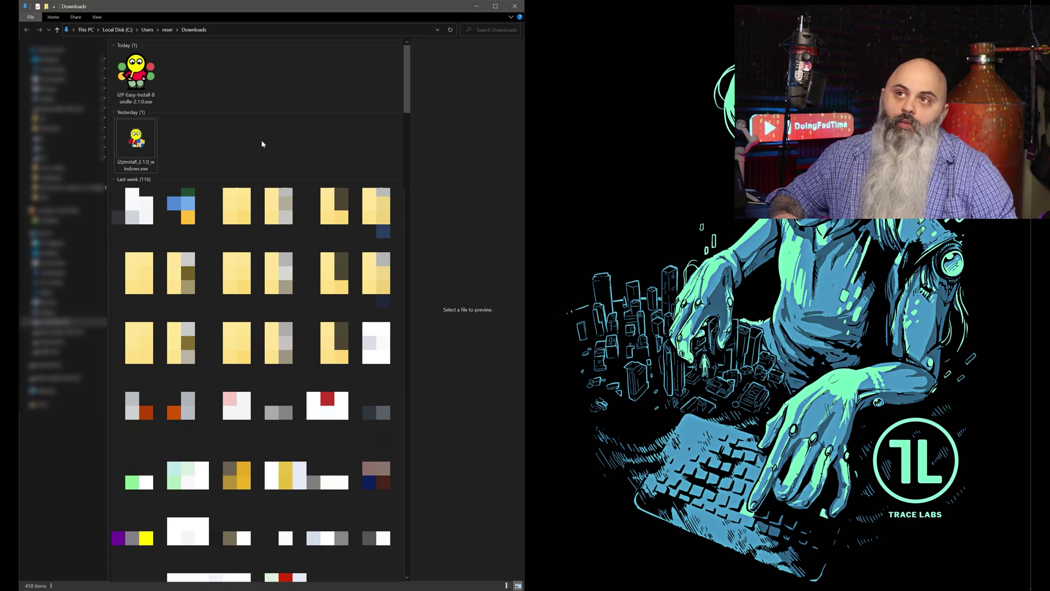
# Launch the classic installer, then the Easy-Install Bundle, cancelling both language prompts
pyautogui.click(141, 134)
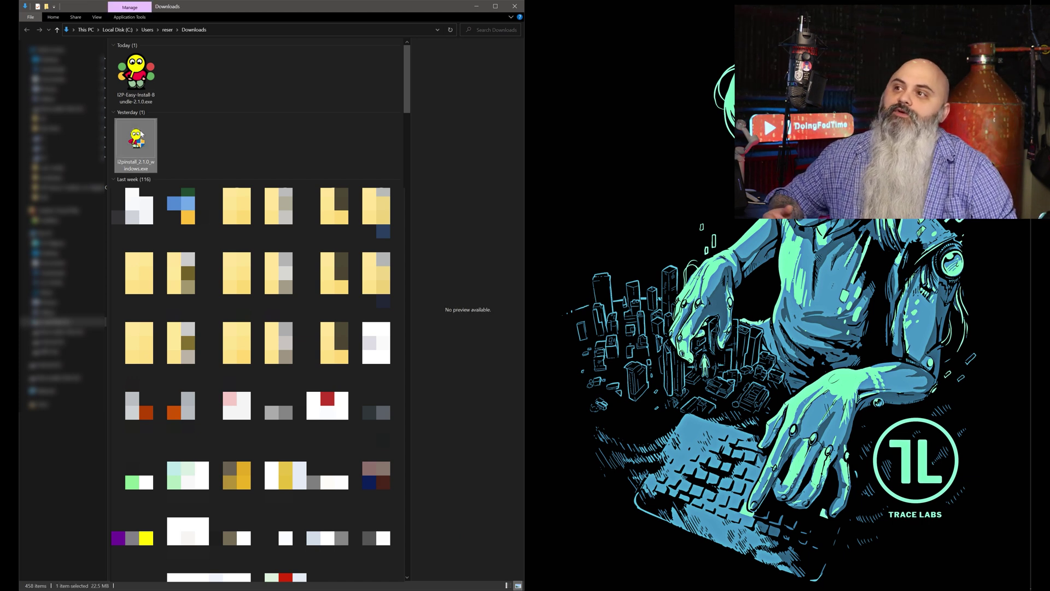
pyautogui.doubleClick(142, 135)
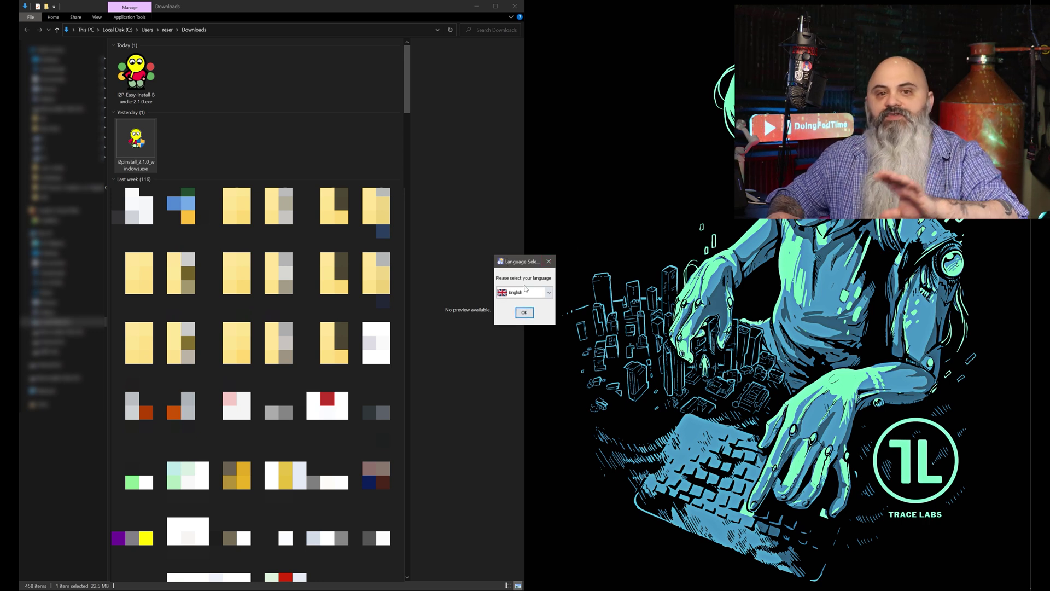
pyautogui.click(549, 262)
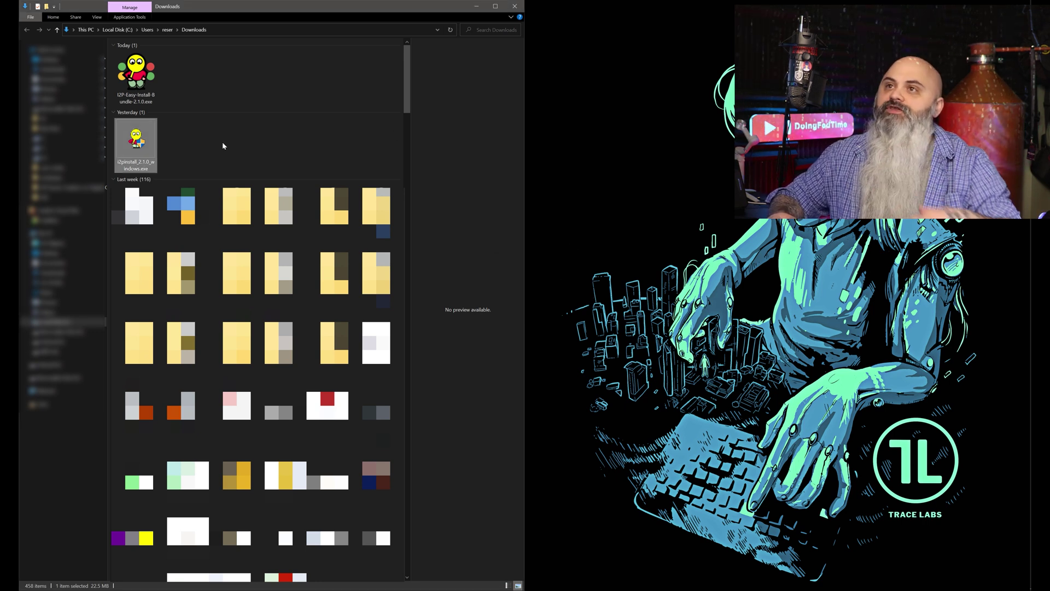
pyautogui.click(140, 76)
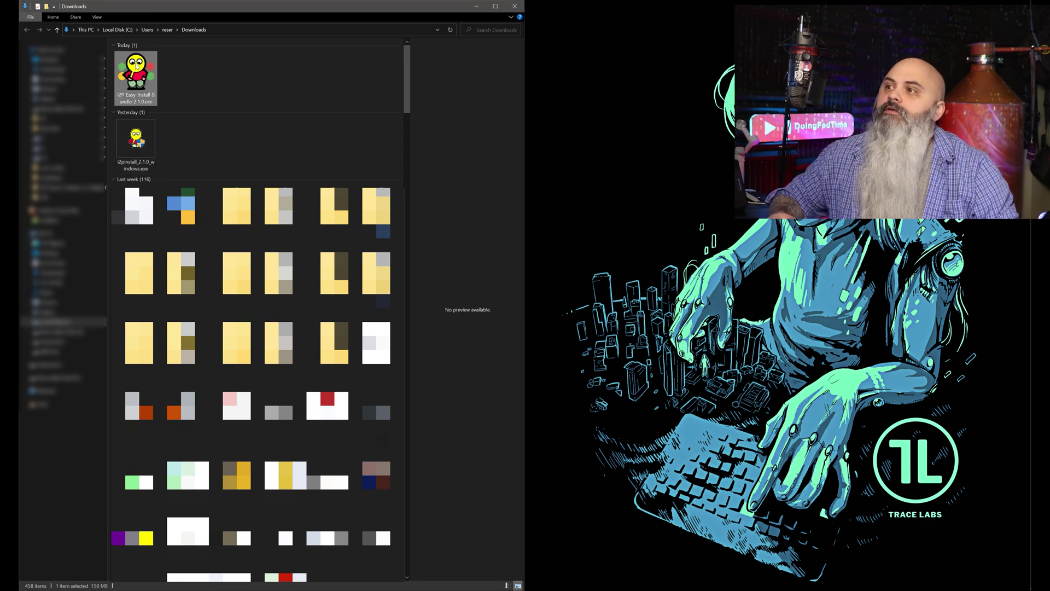
pyautogui.doubleClick(137, 73)
pyautogui.click(550, 311)
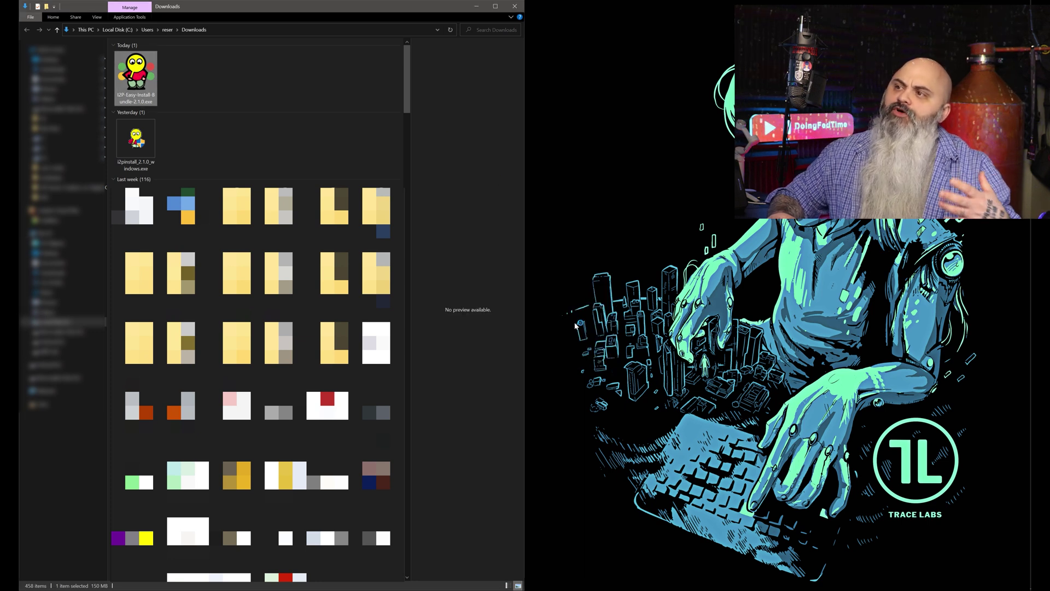
pyautogui.click(565, 318)
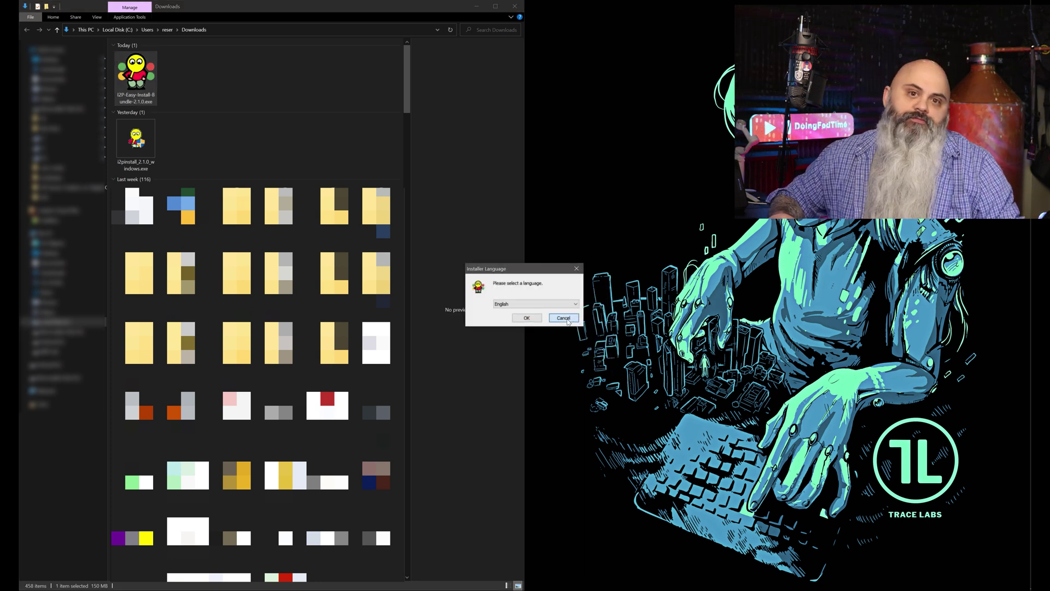
# Install I2P from the Easy-Install Bundle in English into the default folder, then launch it
pyautogui.click(515, 6)
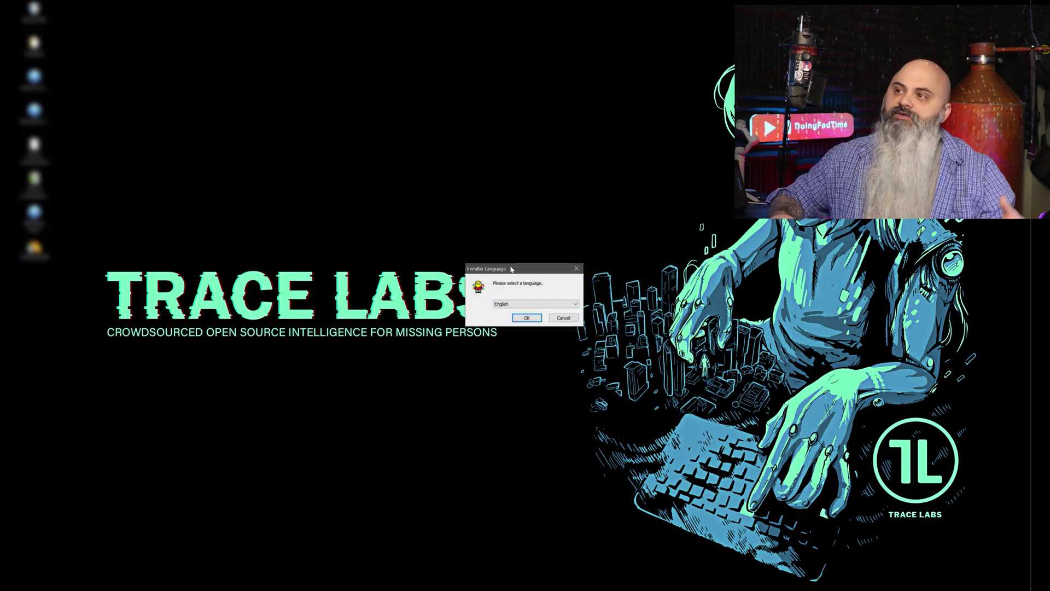
pyautogui.moveTo(512, 268); pyautogui.dragTo(496, 189)
pyautogui.click(508, 234)
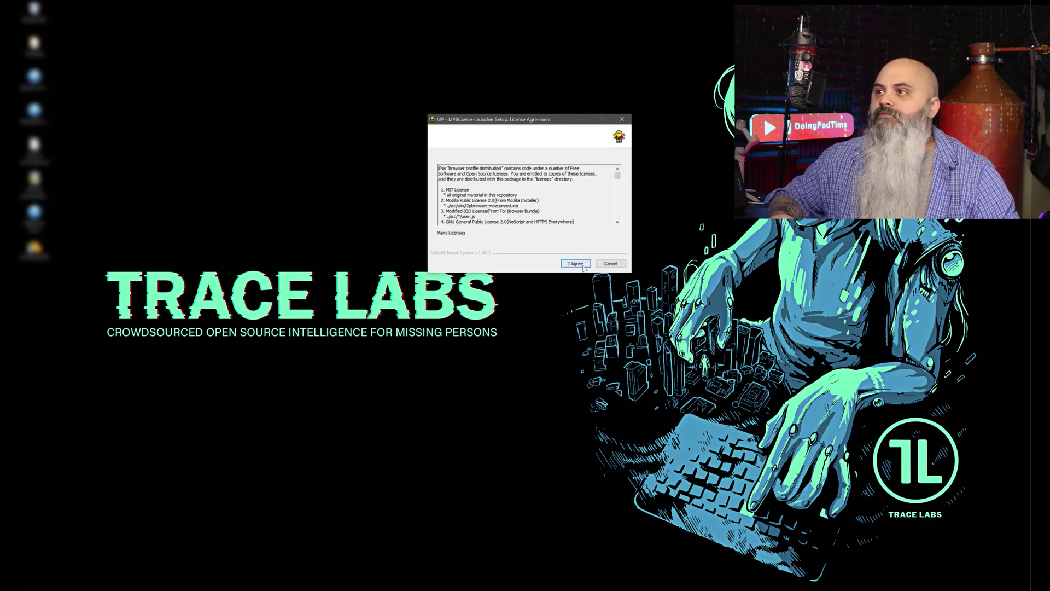
pyautogui.click(575, 264)
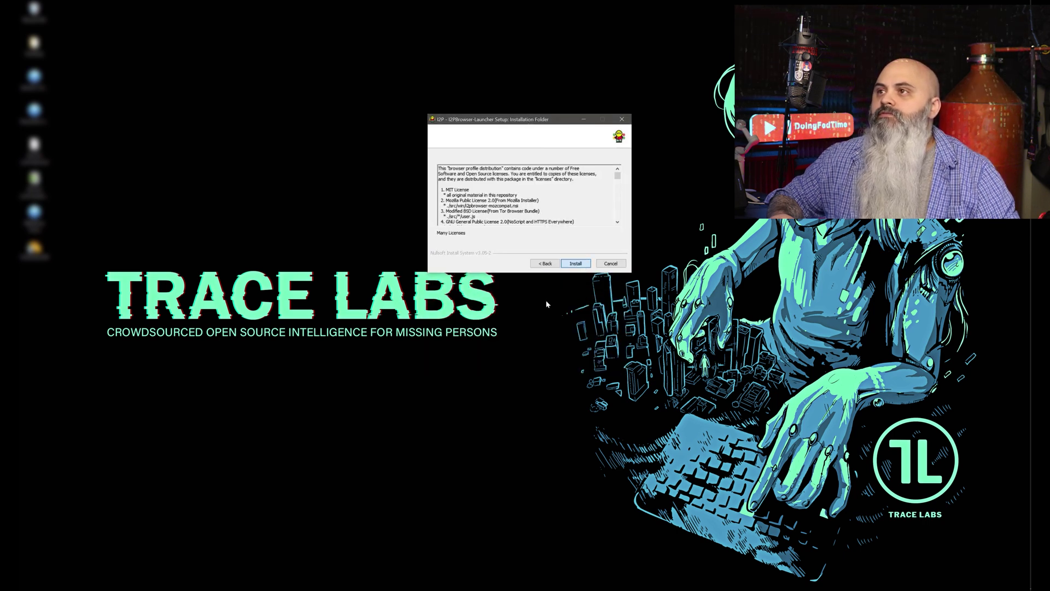
pyautogui.press('Return')
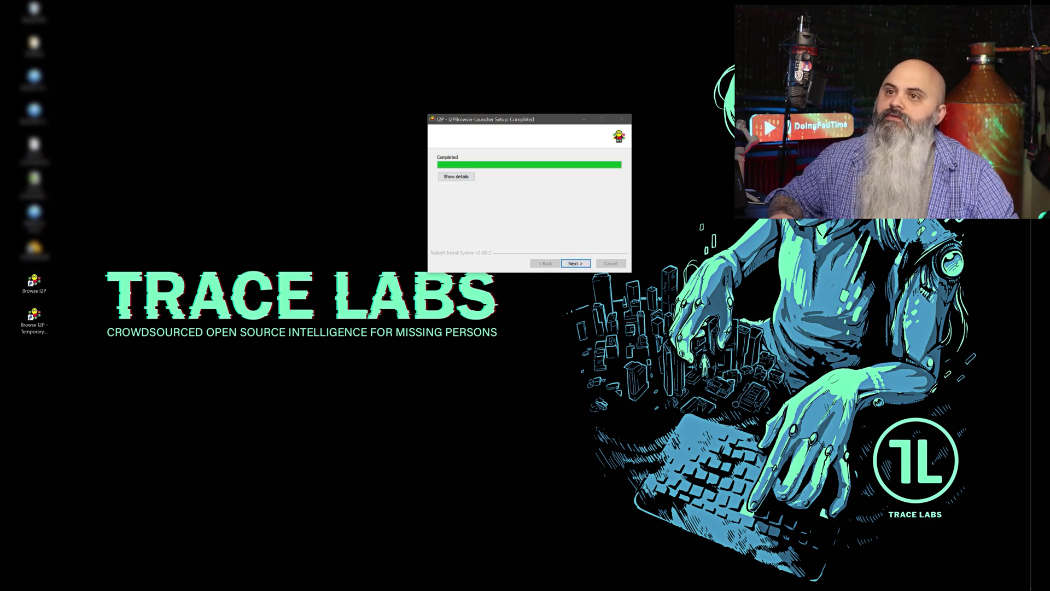
pyautogui.click(577, 265)
pyautogui.click(576, 264)
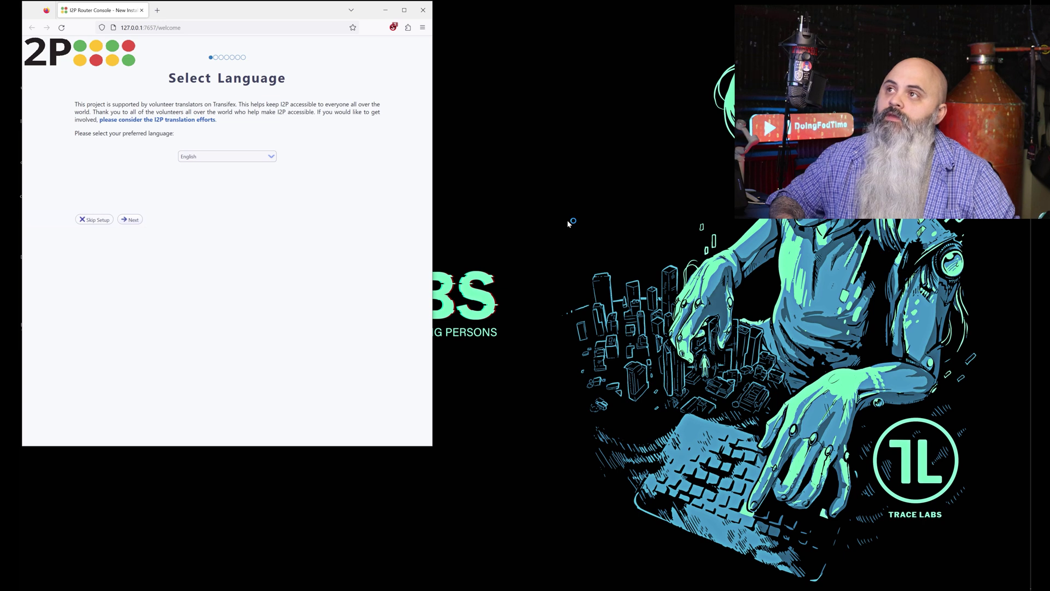
# Maximize the console and finish the wizard with English, the light theme and the measured bandwidth
pyautogui.click(405, 9)
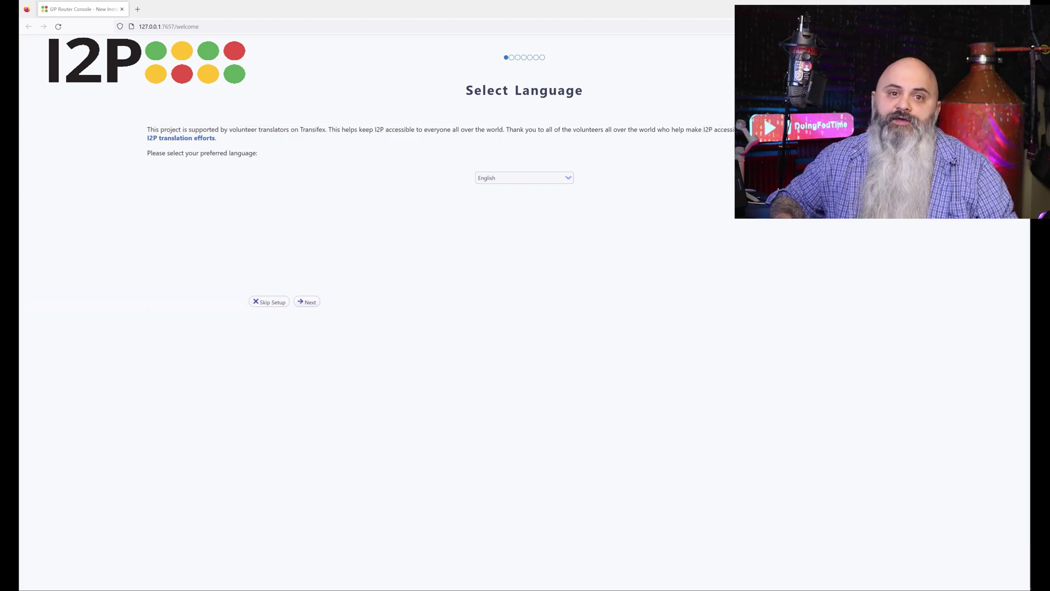
pyautogui.click(307, 302)
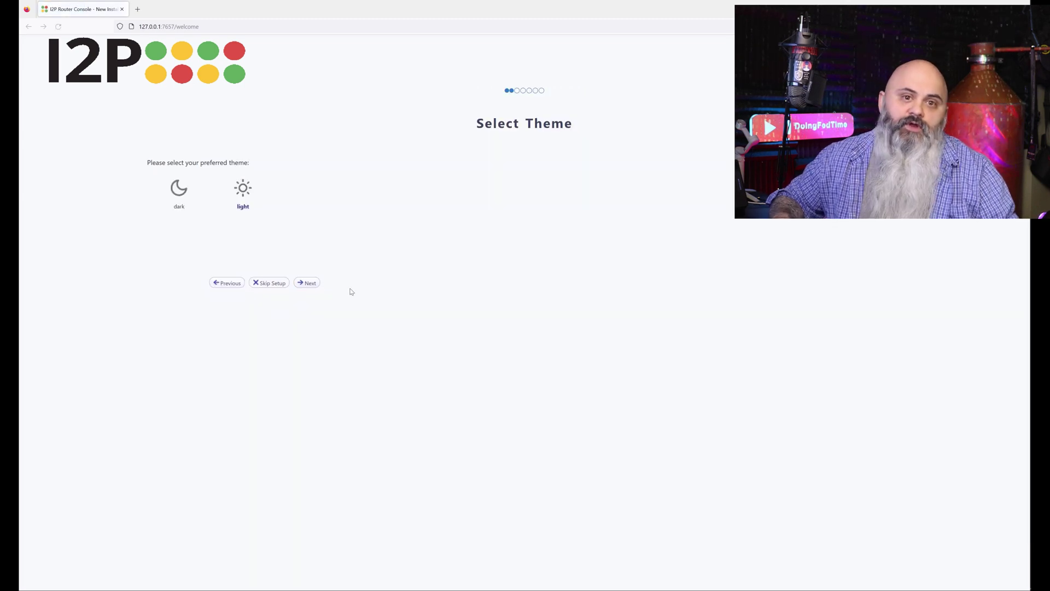
pyautogui.click(310, 283)
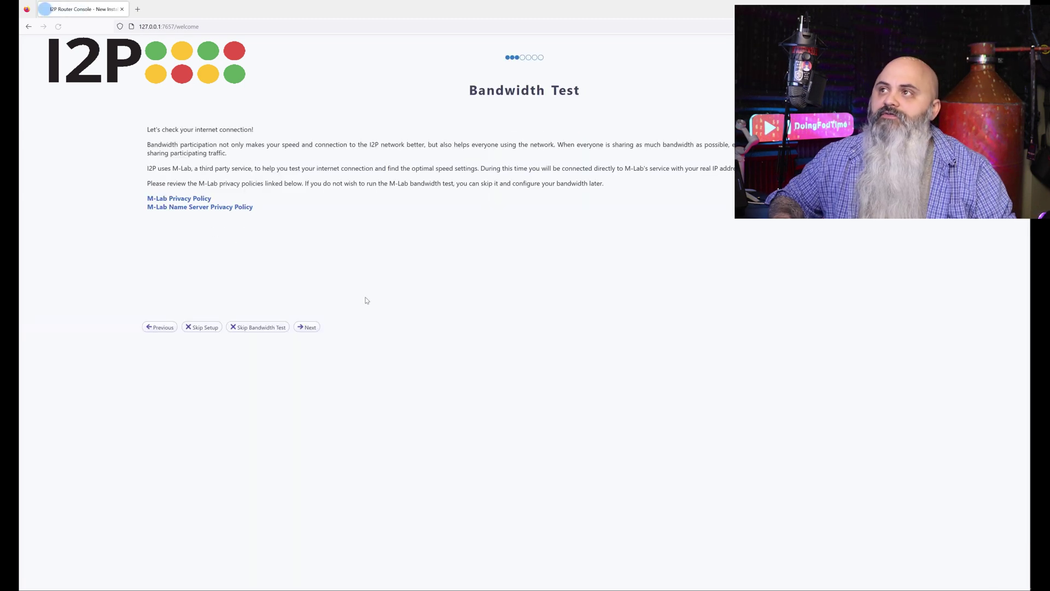
pyautogui.click(307, 327)
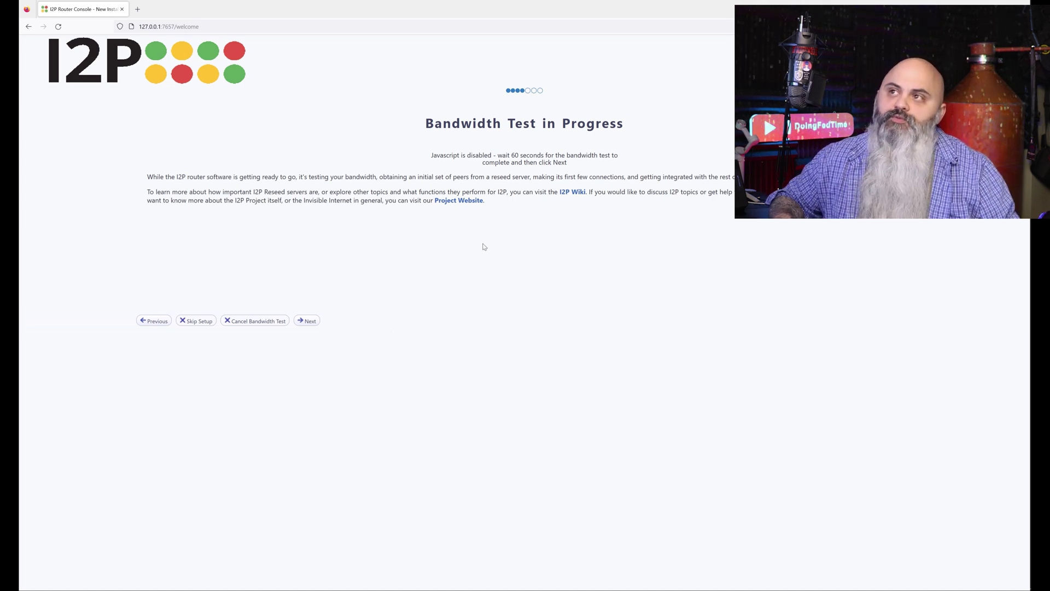
pyautogui.click(307, 321)
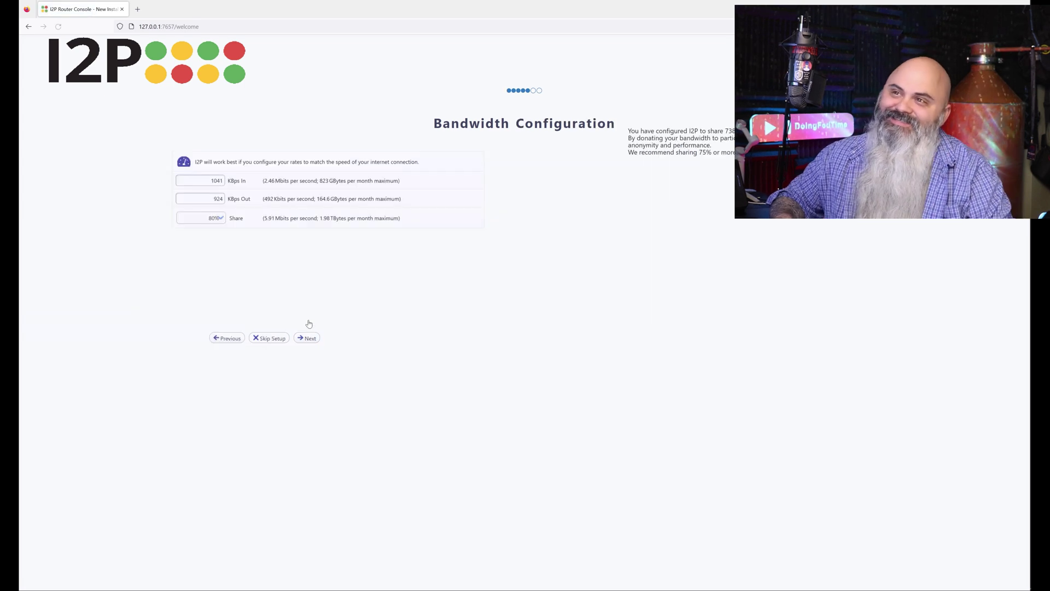
pyautogui.click(309, 338)
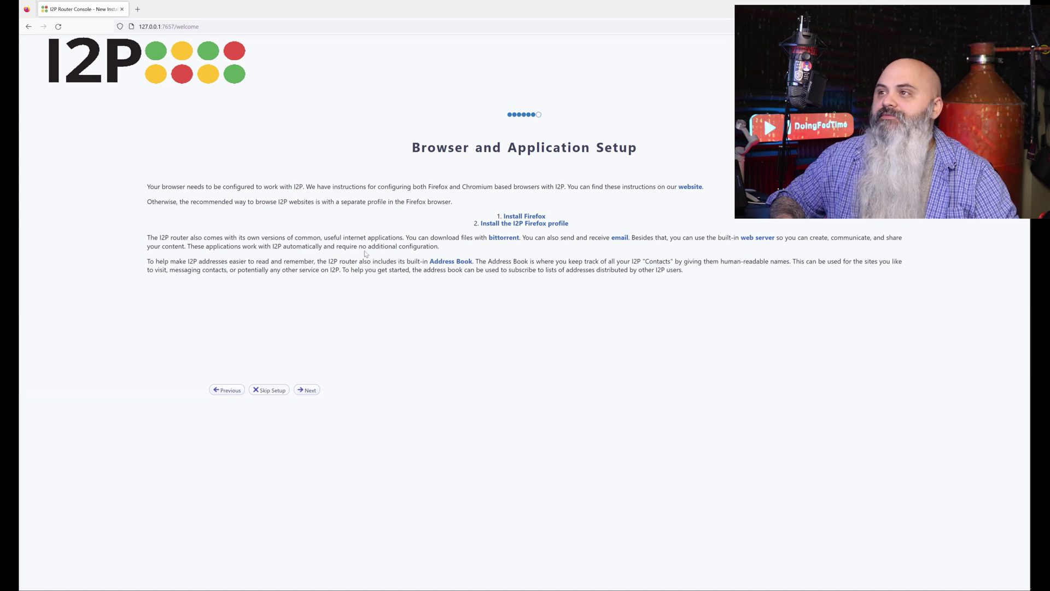
pyautogui.click(307, 390)
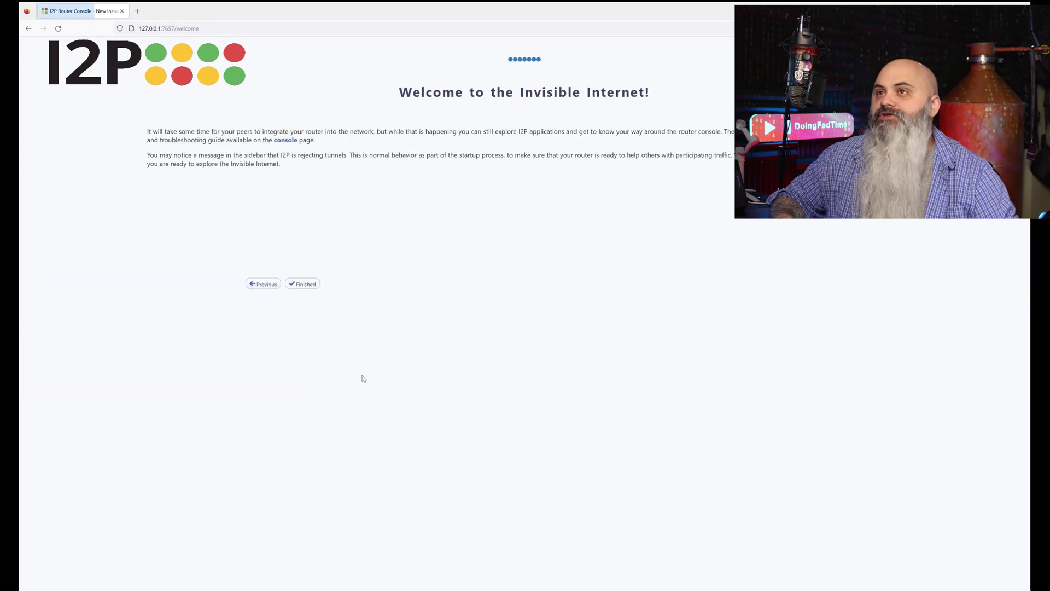
pyautogui.click(314, 285)
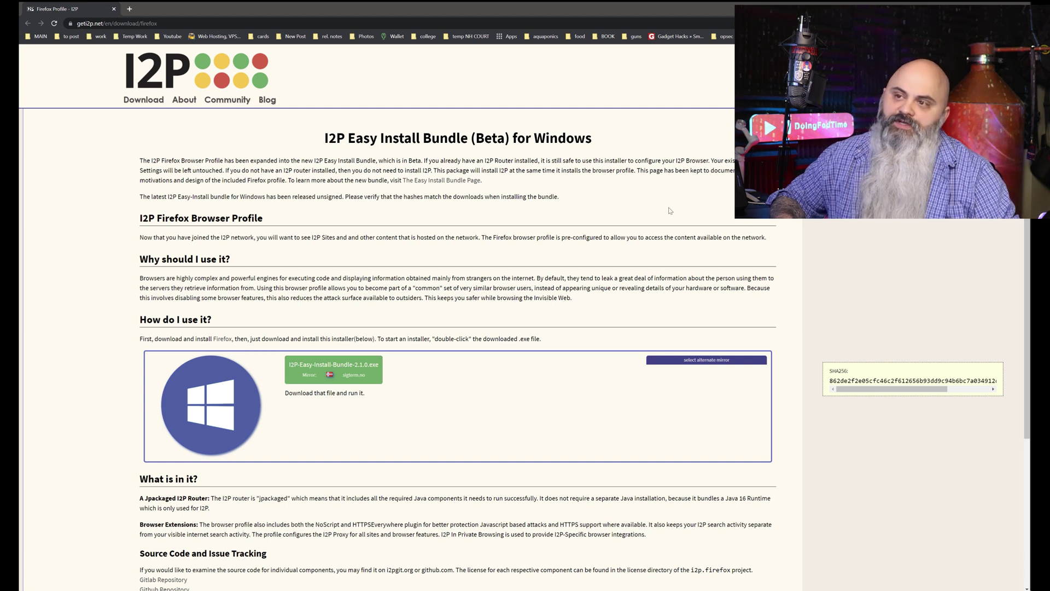
# Go to the geti2p.net home page offering Get I2P 2.1.0 via the I2P logo
pyautogui.click(157, 73)
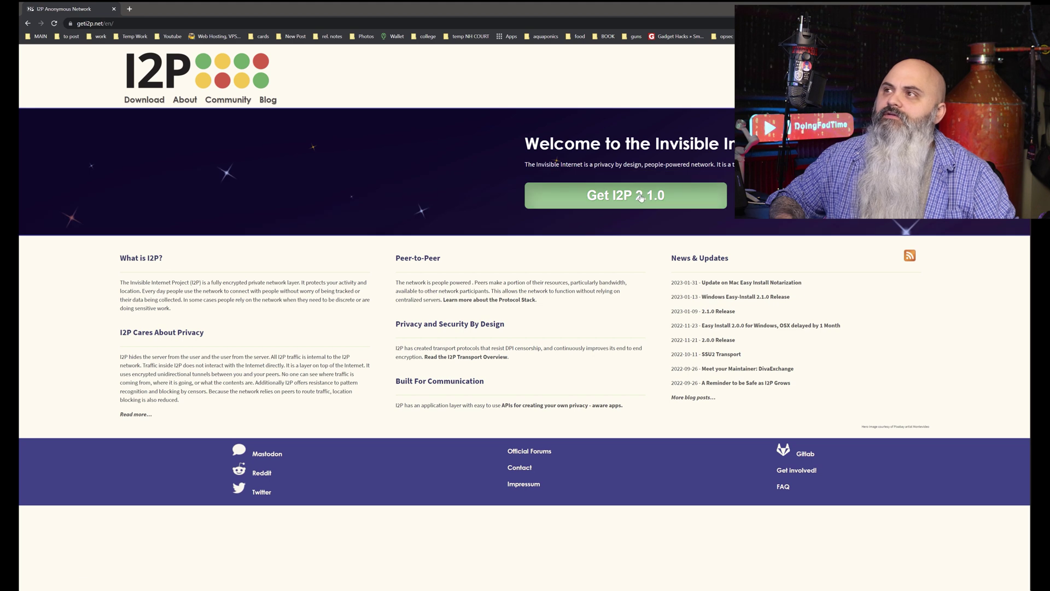
# Open the Get I2P 2.1.0 download page and scroll to the Windows installer options
pyautogui.click(619, 194)
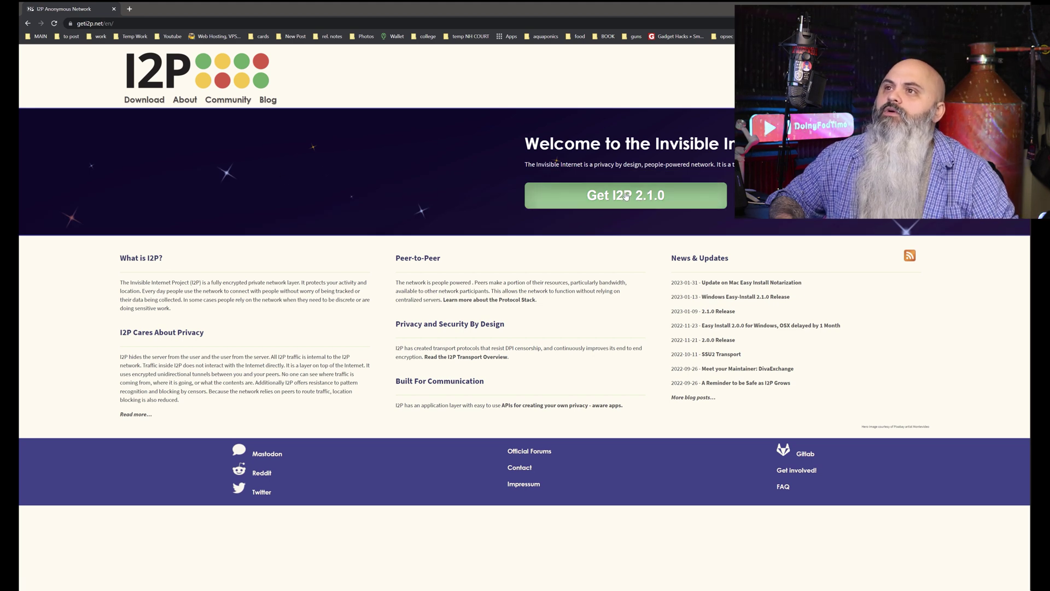
pyautogui.scroll(-3, 623, 210)
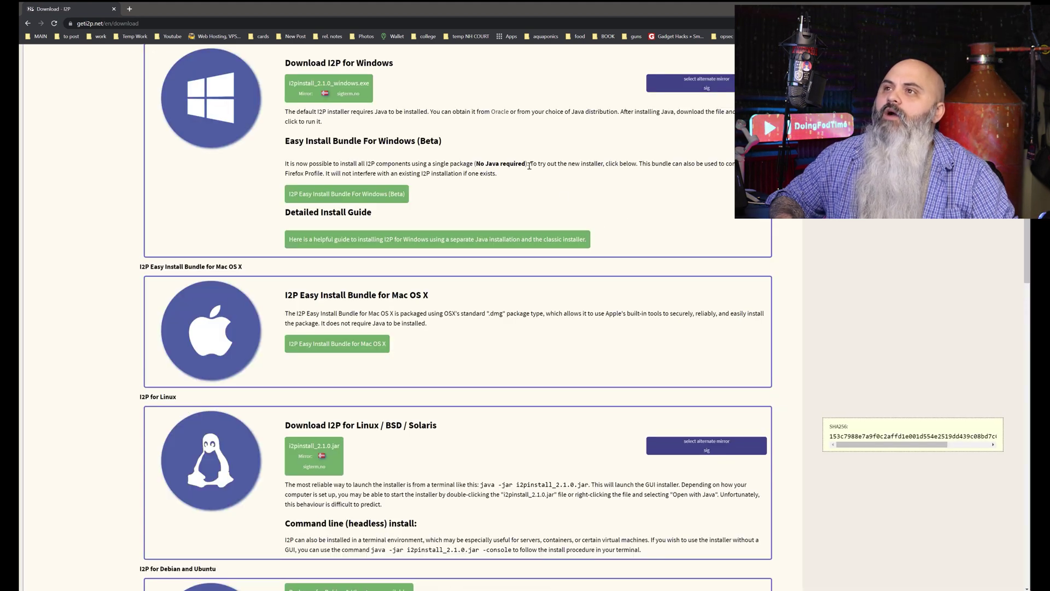